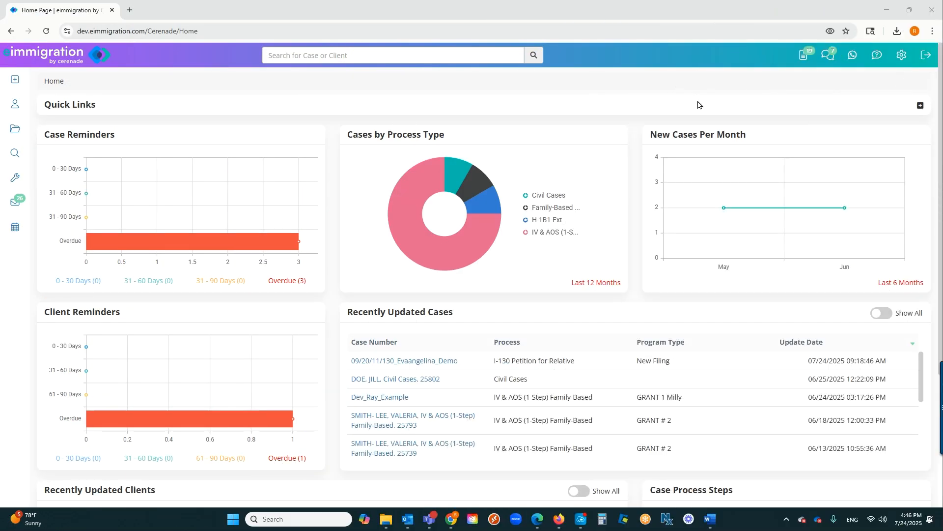
Open the ReportAI chat from the report templates area of the administrative tools
{"action": "left_click", "coordinate": [902, 55]}
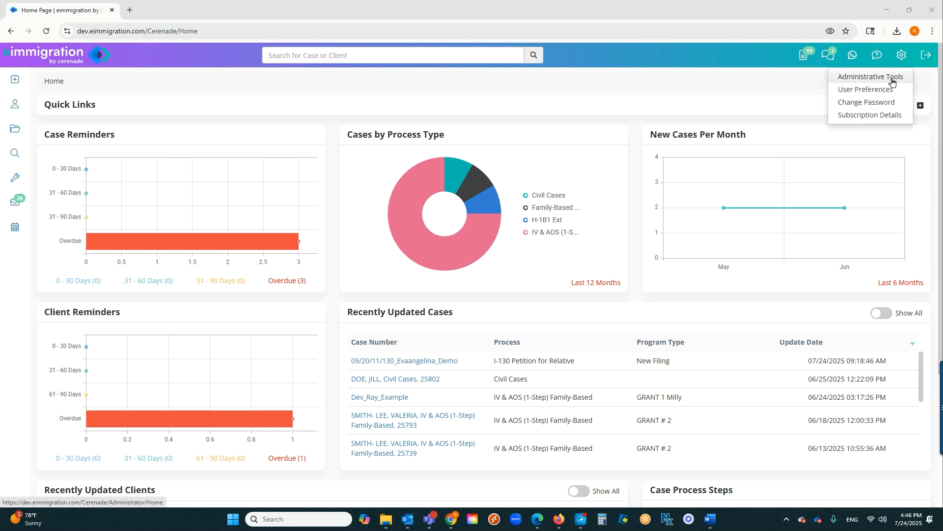
{"action": "left_click", "coordinate": [893, 79]}
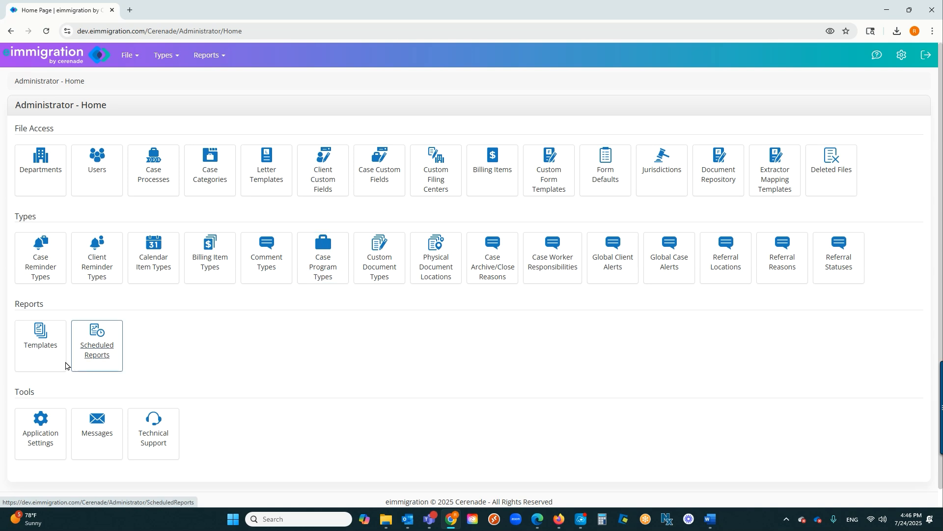
{"action": "left_click", "coordinate": [48, 360]}
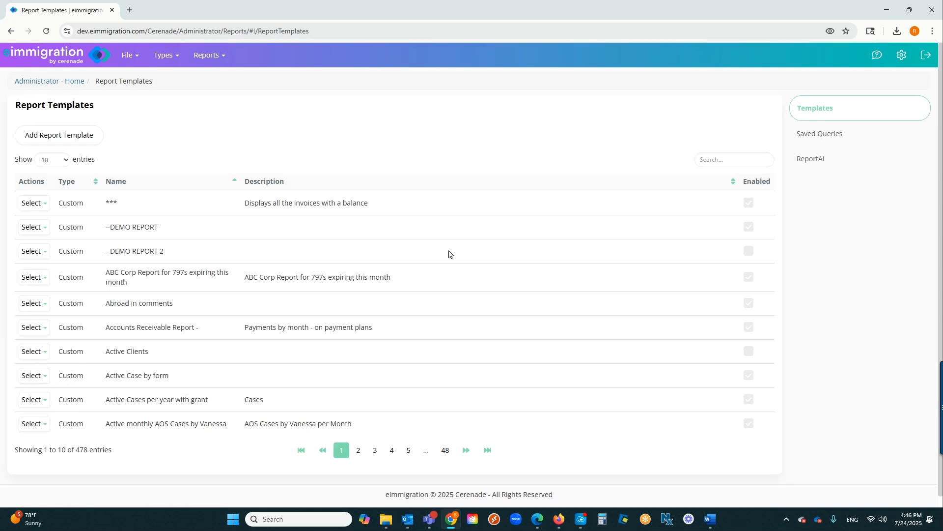
{"action": "left_click", "coordinate": [828, 169]}
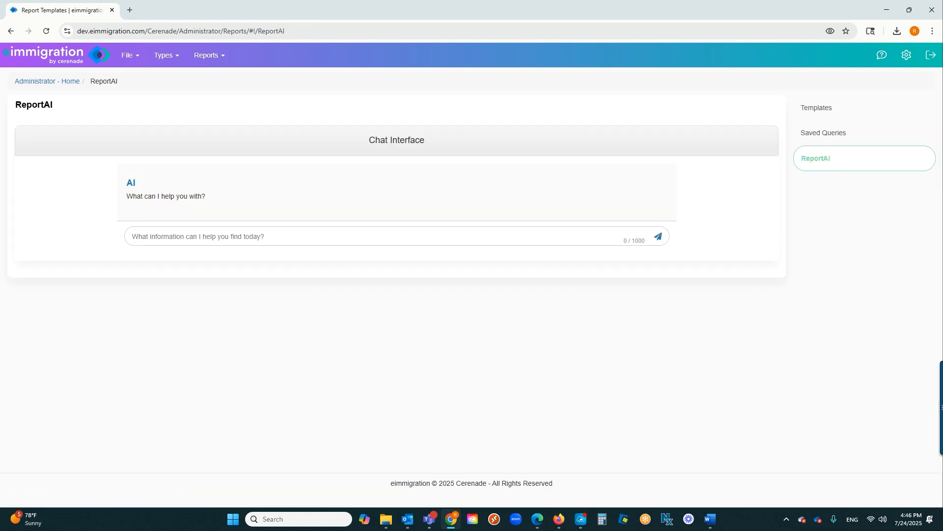
Paste the prompt "Show me all my overdue invoices." into the ReportAI message without sending it
{"action": "key", "text": "alt+Tab"}
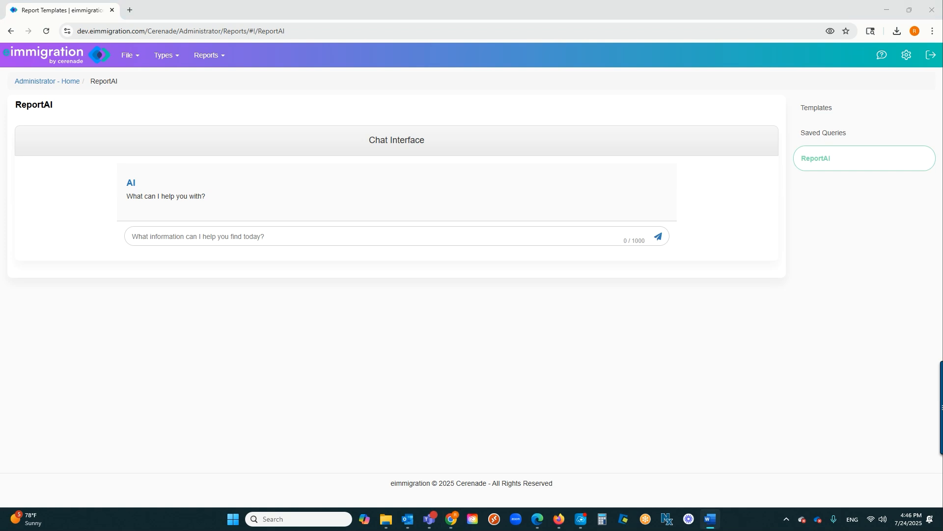
{"action": "left_click", "coordinate": [551, 234]}
{"action": "type", "text": "Show me all my overdue invoices."}
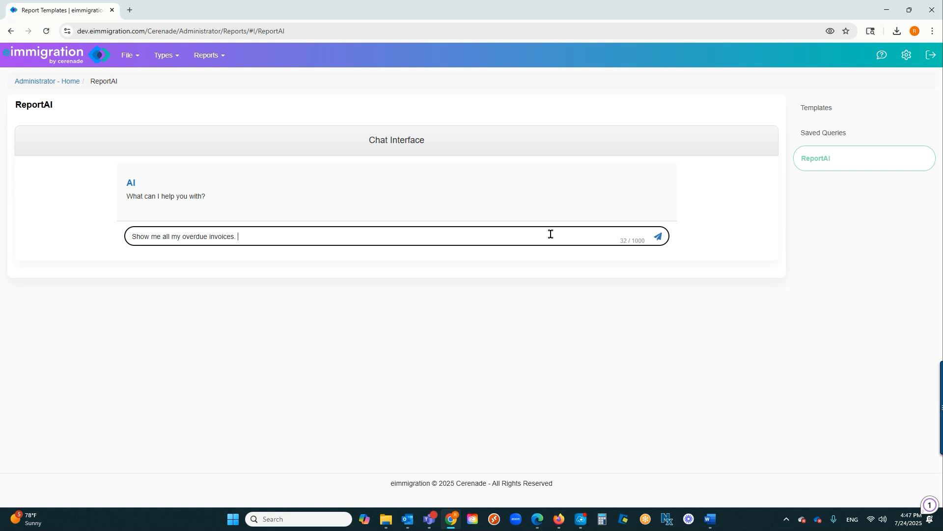
Extend the overdue invoices prompt to request the invoice number, client's name, due date and how much has been applied, and send it
{"action": "key", "text": "alt+Tab"}
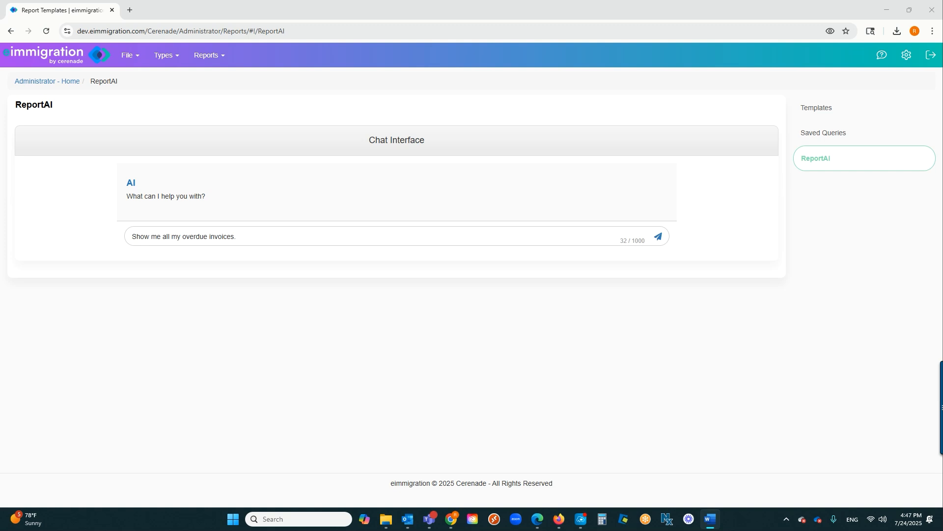
{"action": "left_click", "coordinate": [295, 237]}
{"action": "type", "text": "I want to see the invoice number, I want to see the client's name, I want to see the due date, and lastly I want to see how much has been applied."}
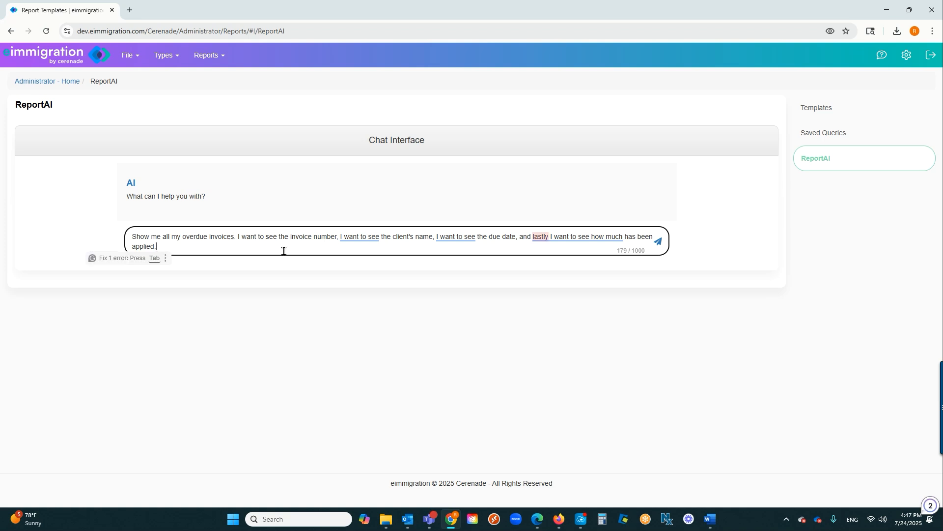
{"action": "mouse_move", "coordinate": [367, 240]}
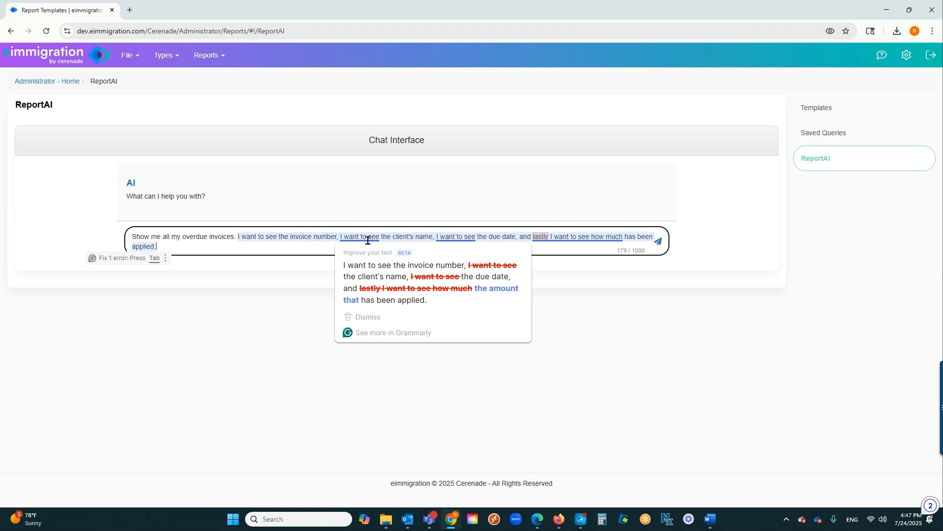
{"action": "mouse_move", "coordinate": [440, 237]}
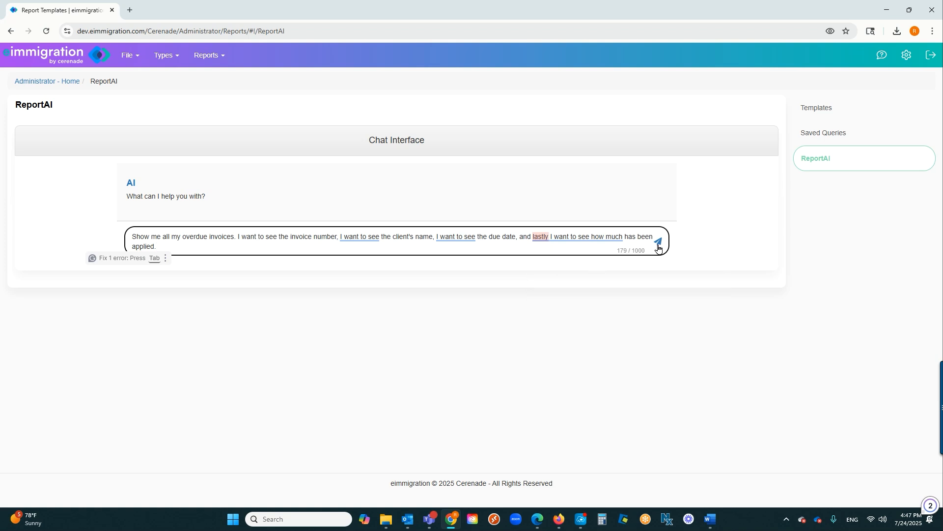
{"action": "key", "text": "Return"}
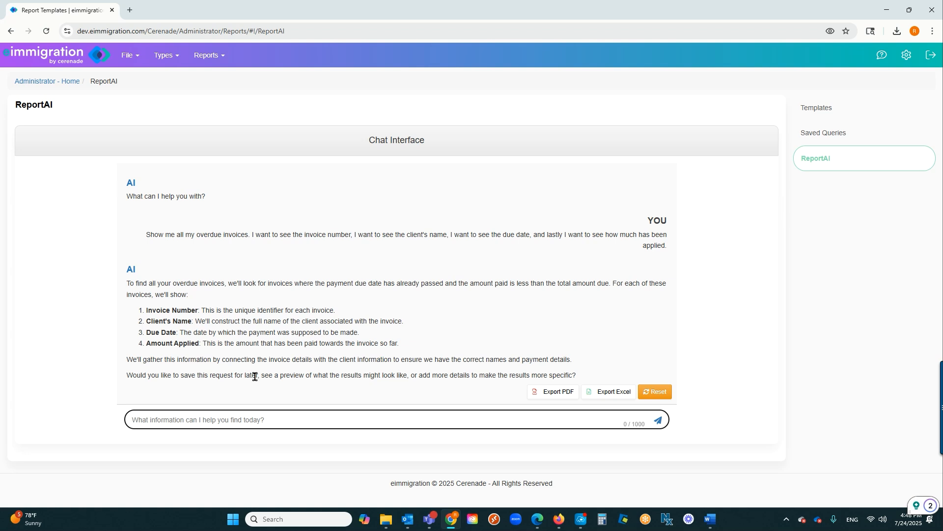
Ask ReportAI for a "preview" of the overdue invoices request and review the sample invoices it lists
{"action": "left_click_drag", "start_coordinate": [228, 375], "coordinate": [195, 376]}
{"action": "left_click_drag", "start_coordinate": [311, 376], "coordinate": [287, 375]}
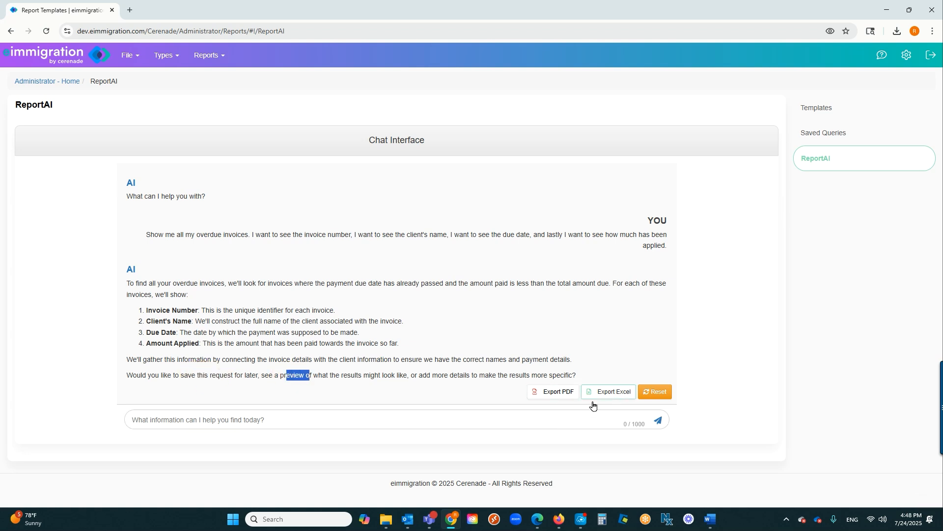
{"action": "left_click", "coordinate": [533, 416]}
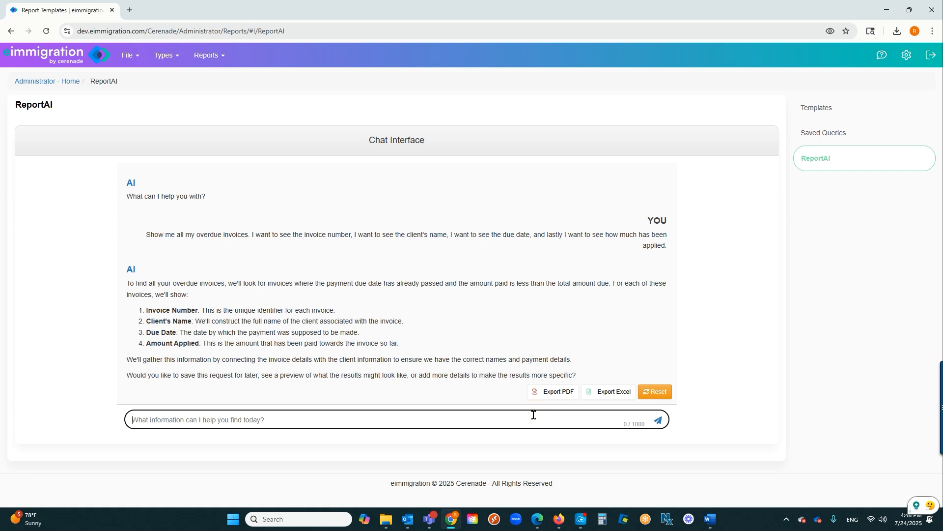
{"action": "type", "text": "preview"}
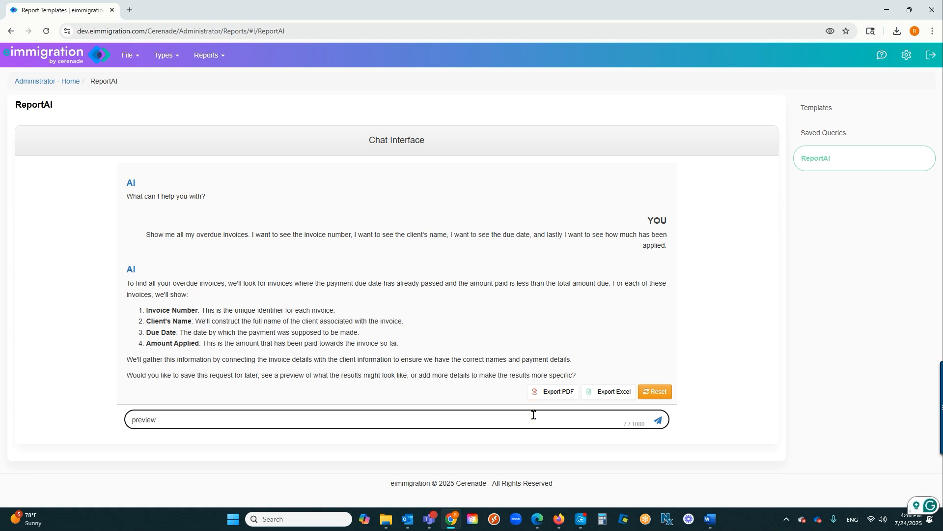
{"action": "key", "text": "Return"}
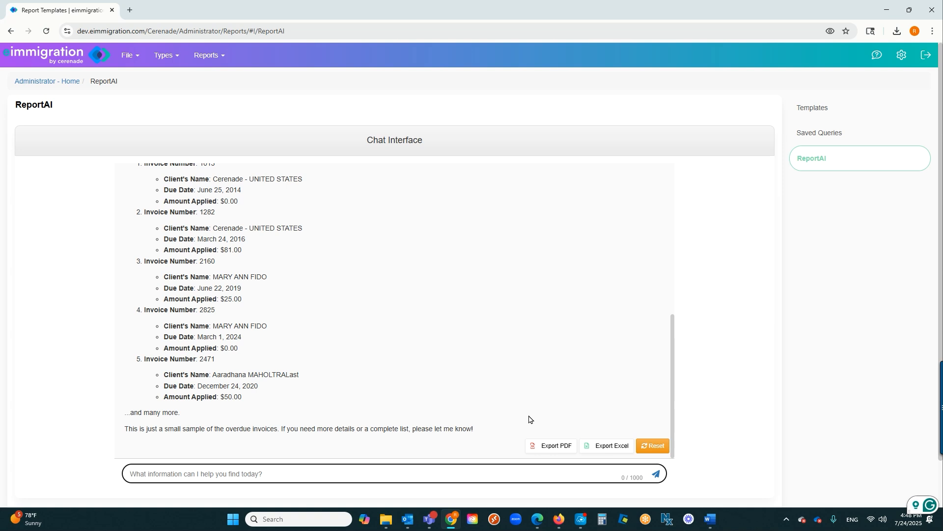
{"action": "scroll", "coordinate": [293, 415], "scroll_direction": "up", "scroll_amount": 4}
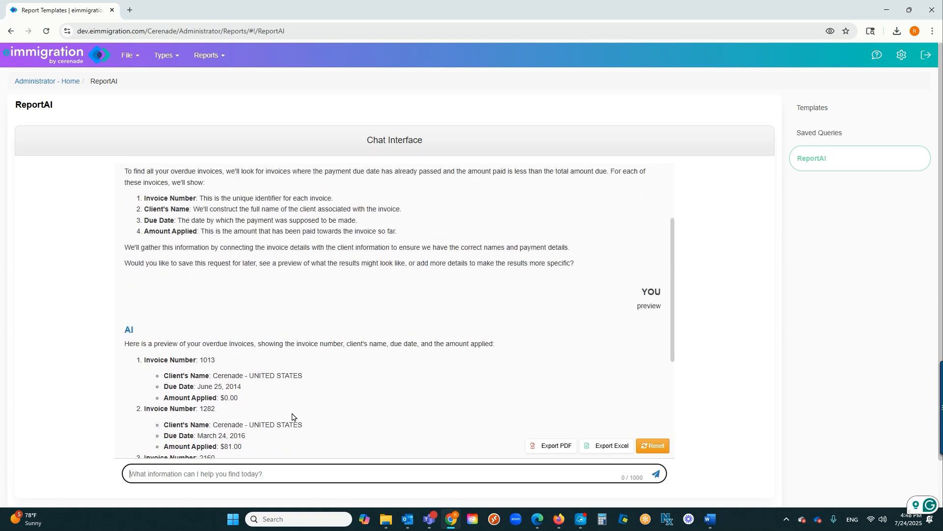
{"action": "scroll", "coordinate": [293, 417], "scroll_direction": "down", "scroll_amount": 4}
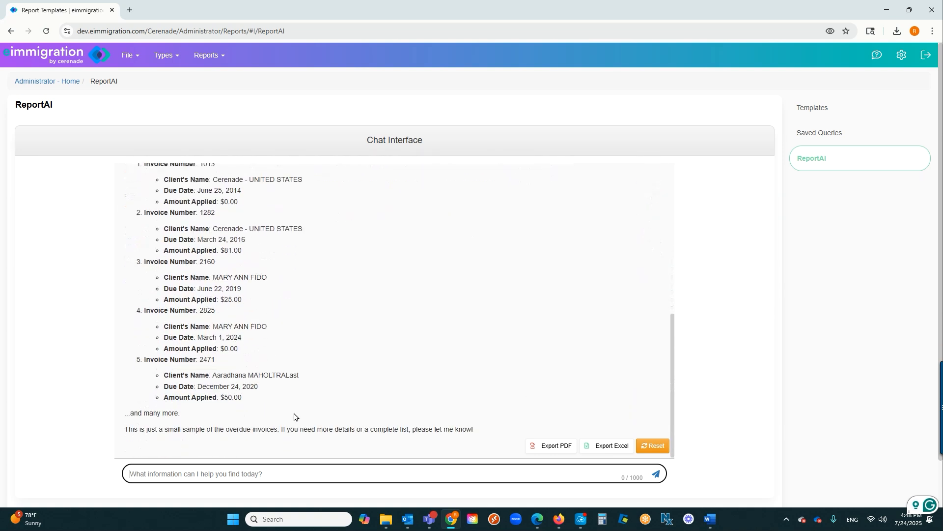
Send "save" to ReportAI to store the overdue invoices request
{"action": "left_click", "coordinate": [316, 476]}
{"action": "left_click", "coordinate": [318, 475]}
{"action": "type", "text": "save"}
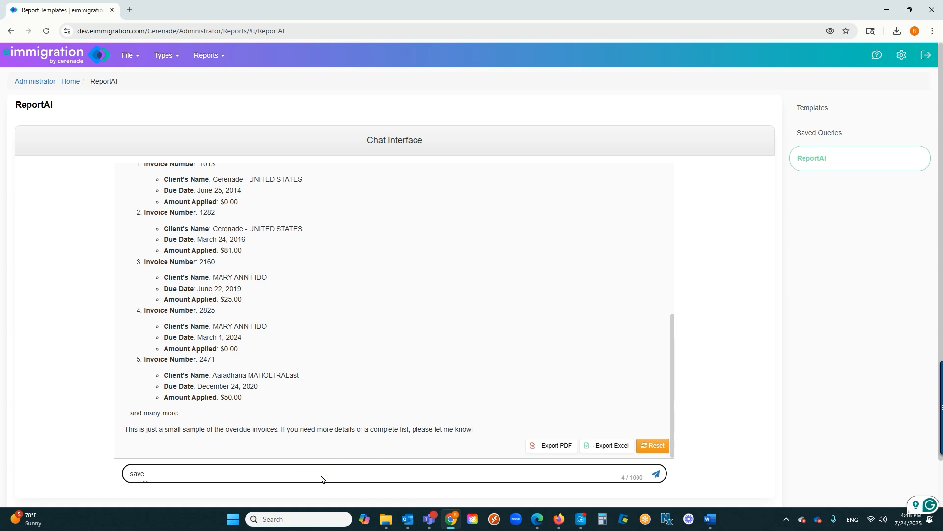
{"action": "key", "text": "Return"}
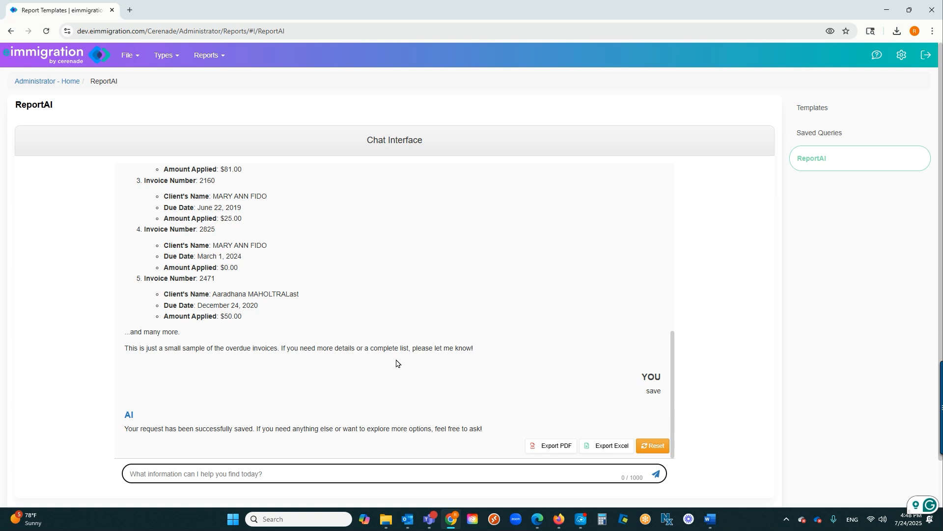
Export the last overdue invoices query on page 2 of the saved queries to Excel
{"action": "left_click", "coordinate": [825, 133]}
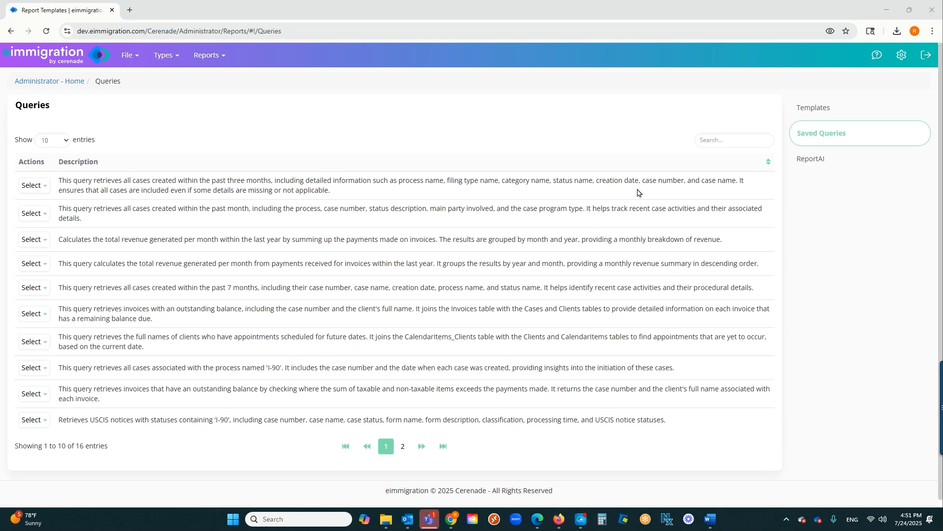
{"action": "left_click", "coordinate": [403, 448]}
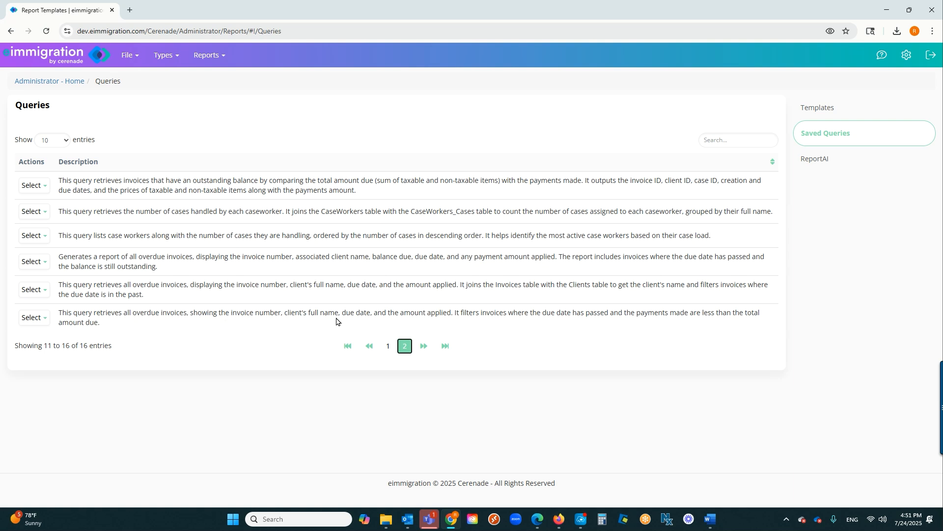
{"action": "left_click", "coordinate": [100, 340]}
{"action": "left_click", "coordinate": [33, 317]}
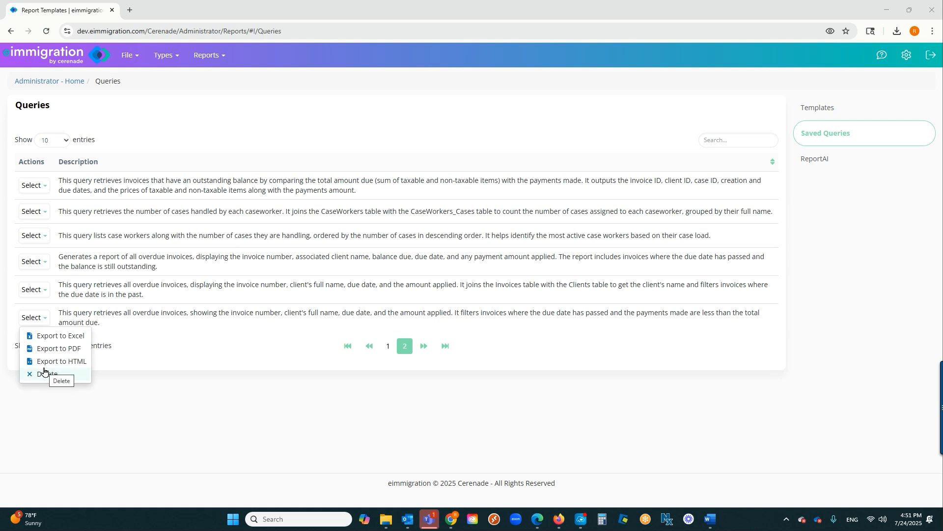
{"action": "left_click", "coordinate": [60, 337]}
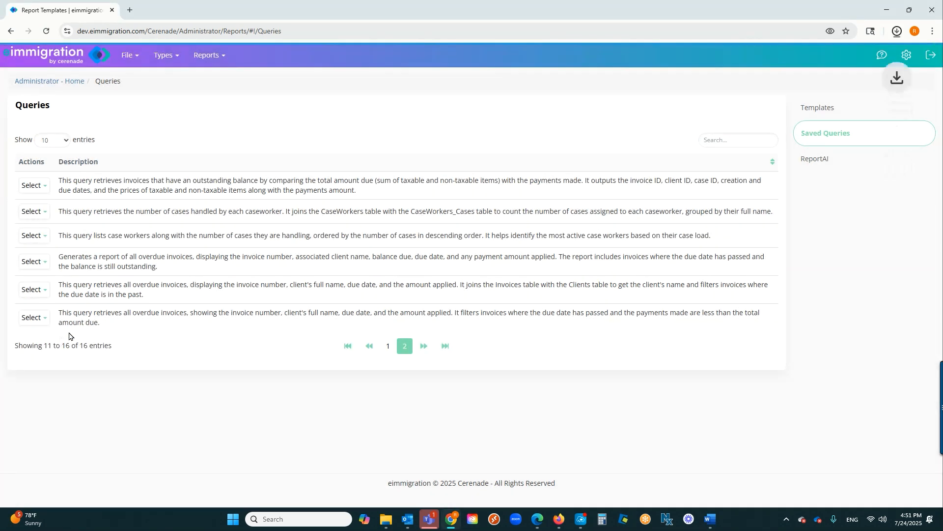
Open the downloaded overdue invoices report in Excel
{"action": "left_click", "coordinate": [898, 32]}
{"action": "left_click", "coordinate": [897, 32]}
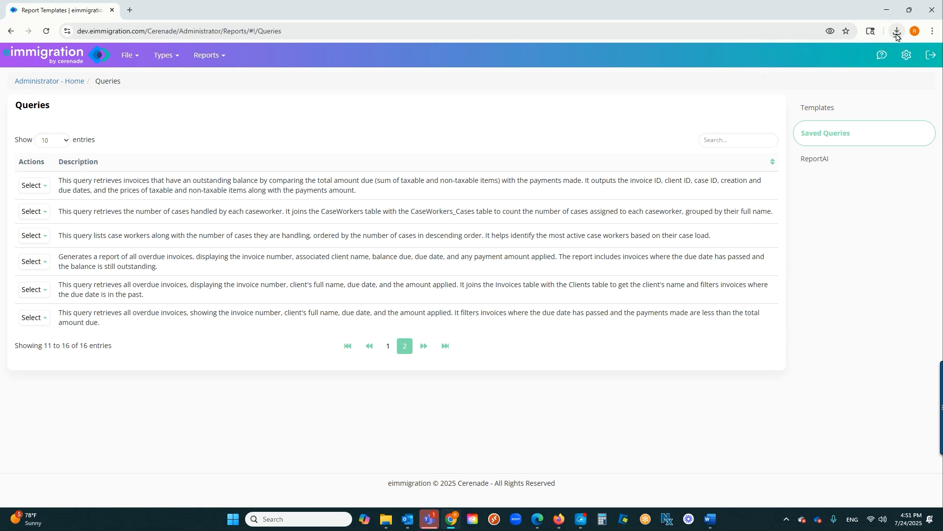
{"action": "left_click", "coordinate": [897, 33]}
{"action": "left_click", "coordinate": [860, 74]}
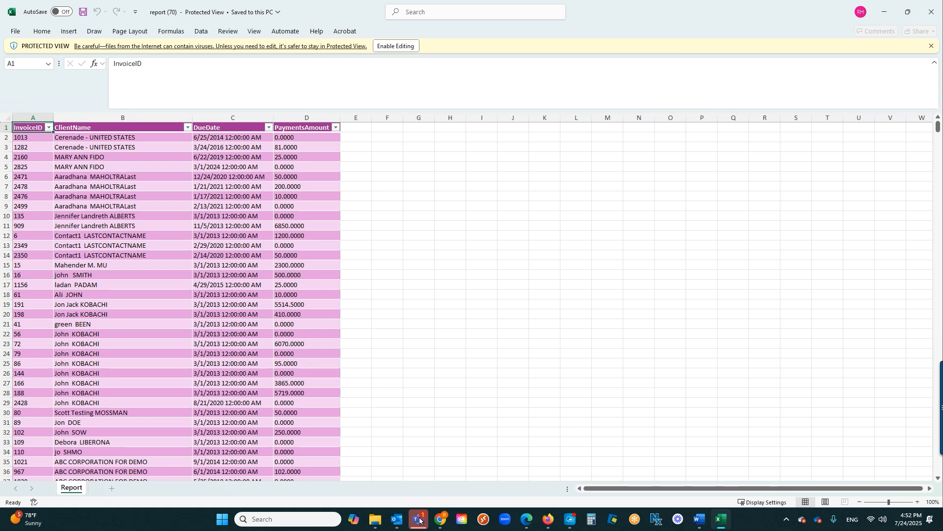
Switch back to eimmigration in the browser and ask ReportAI "Show me who in my team is killing it"
{"action": "left_click", "coordinate": [441, 519]}
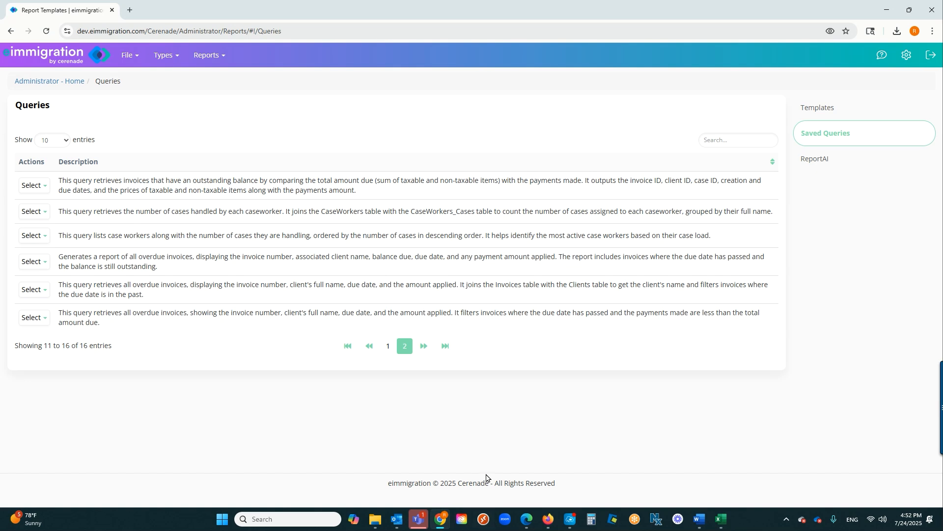
{"action": "left_click", "coordinate": [815, 162]}
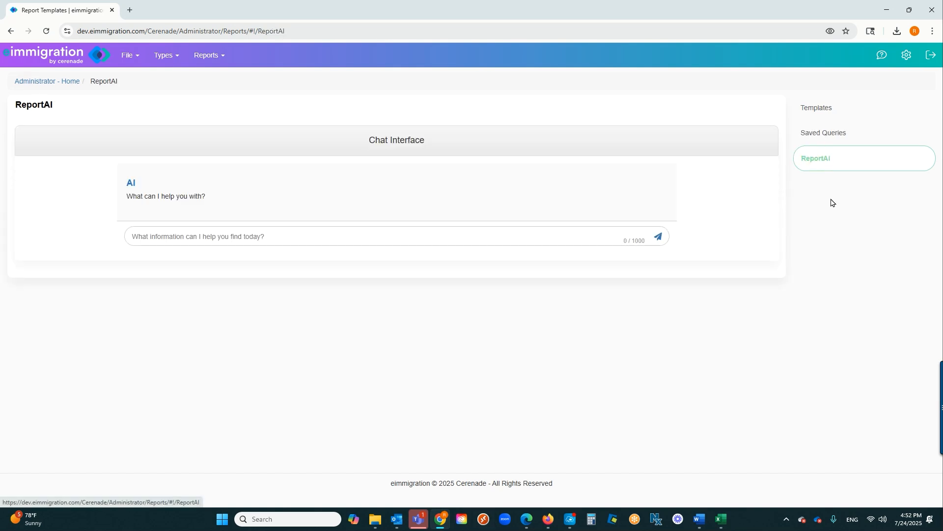
{"action": "key", "text": "alt+Tab"}
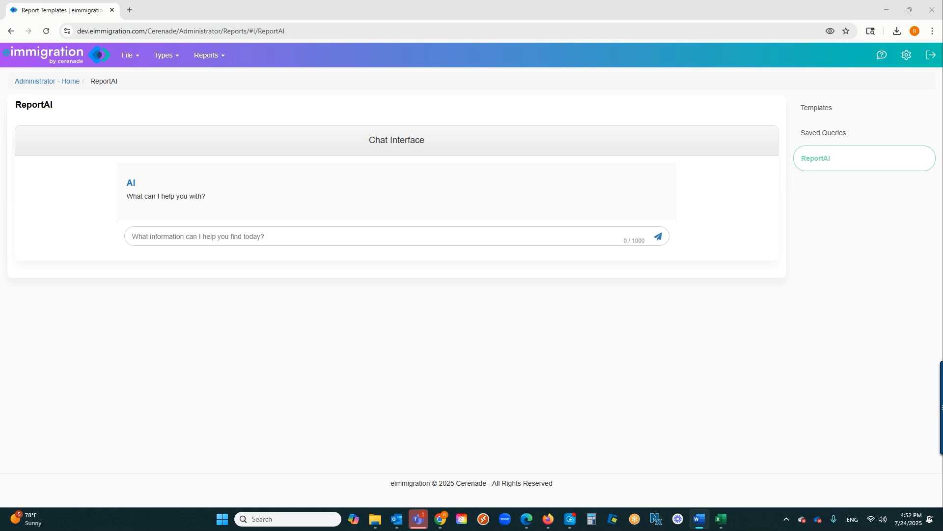
{"action": "left_click", "coordinate": [374, 239]}
{"action": "type", "text": "Show me who in my team is killing it"}
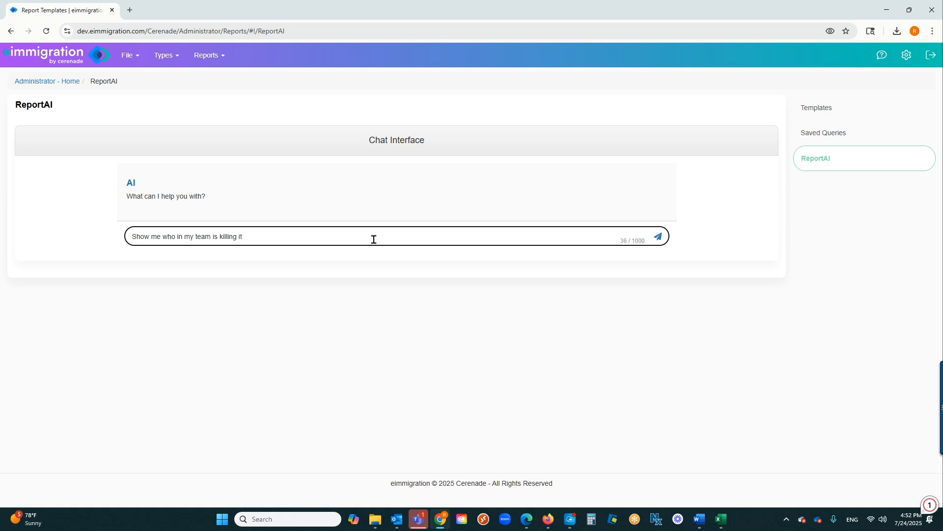
{"action": "key", "text": "Return"}
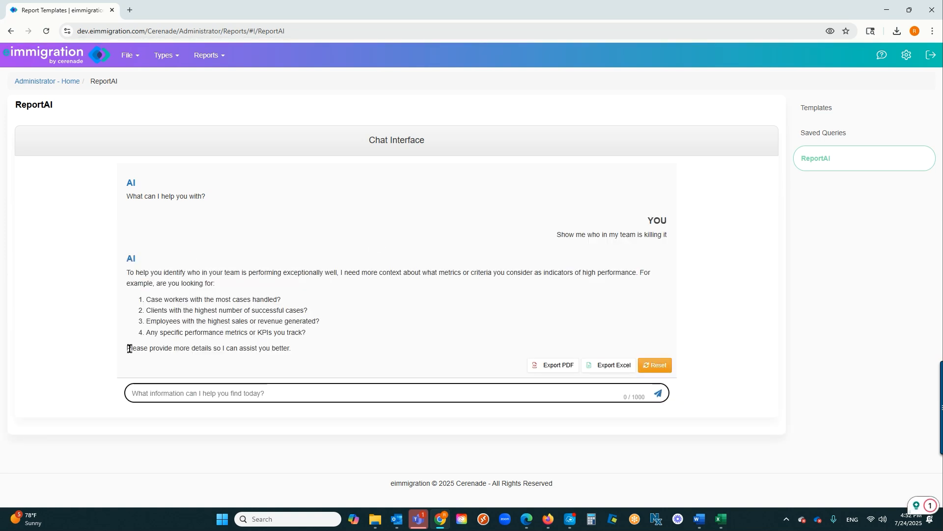
Answer ReportAI's follow-up with "1" for case workers with the most cases handled, and review the details it proposes to show
{"action": "left_click", "coordinate": [143, 359]}
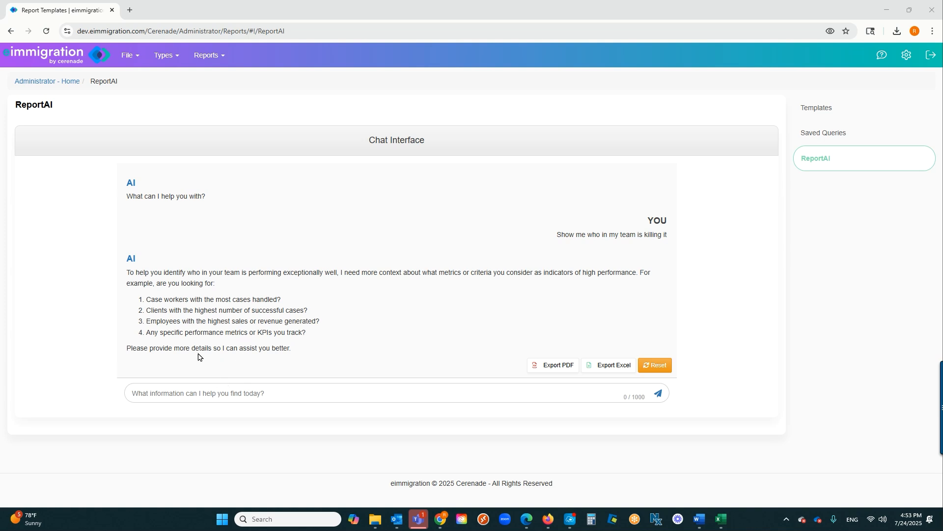
{"action": "left_click", "coordinate": [237, 390]}
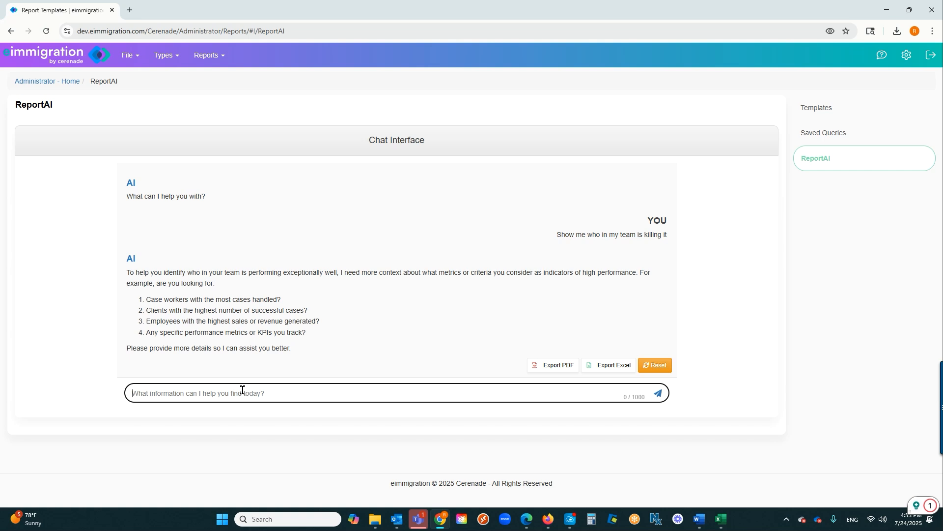
{"action": "type", "text": "1"}
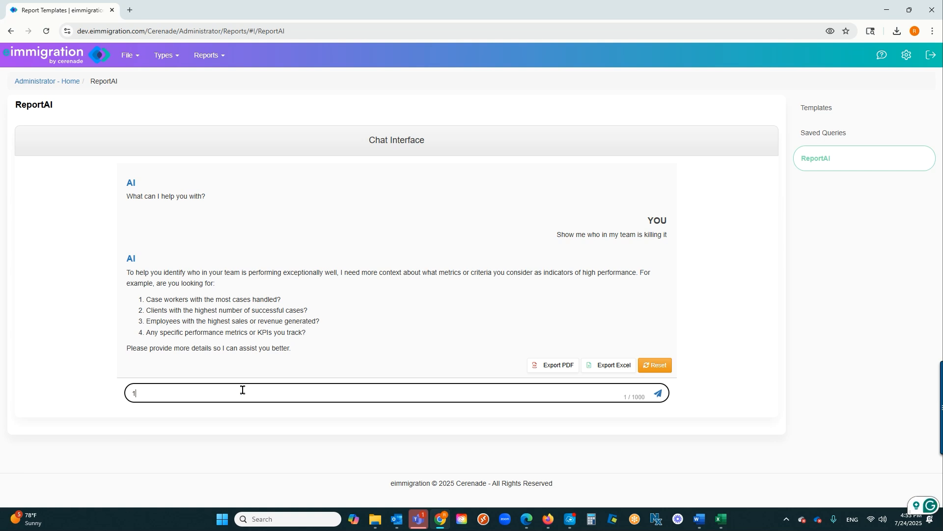
{"action": "key", "text": "Return"}
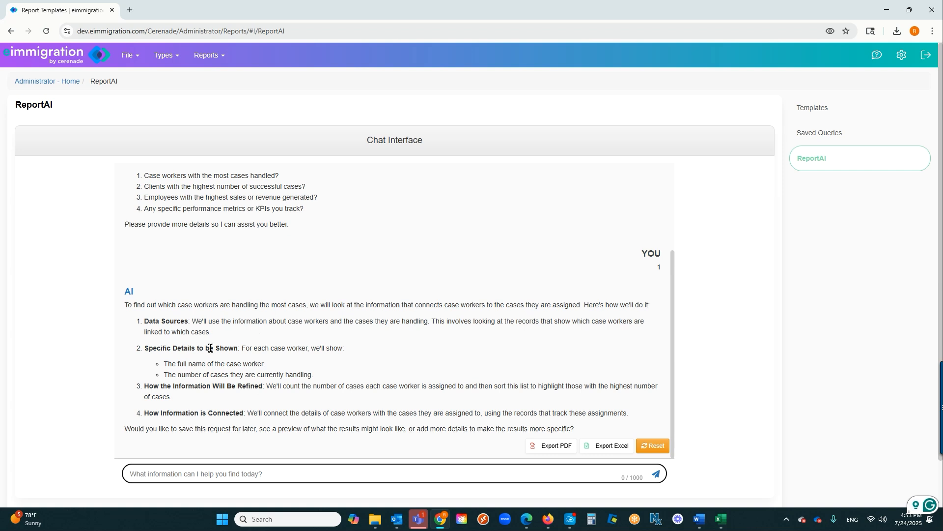
{"action": "left_click", "coordinate": [273, 367]}
{"action": "left_click_drag", "start_coordinate": [266, 364], "coordinate": [192, 364]}
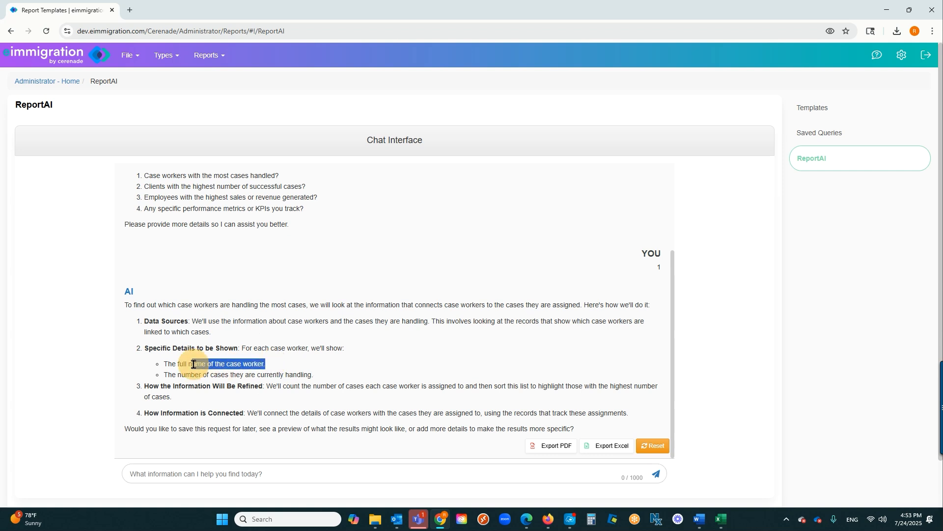
Read through ReportAI's proposed case worker details and save or preview options, and reply "preview" to request a preview of the results
{"action": "left_click_drag", "start_coordinate": [314, 375], "coordinate": [220, 372]}
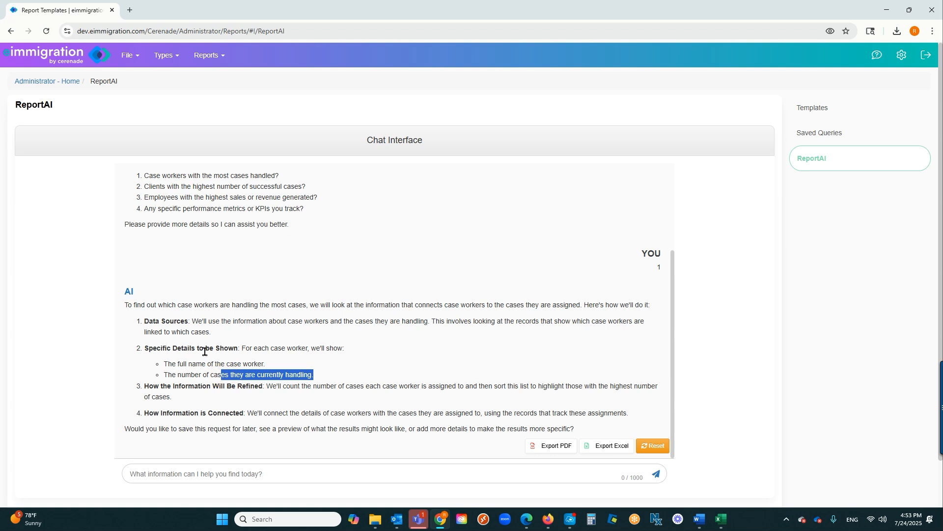
{"action": "left_click", "coordinate": [235, 430]}
{"action": "left_click_drag", "start_coordinate": [235, 430], "coordinate": [201, 431]}
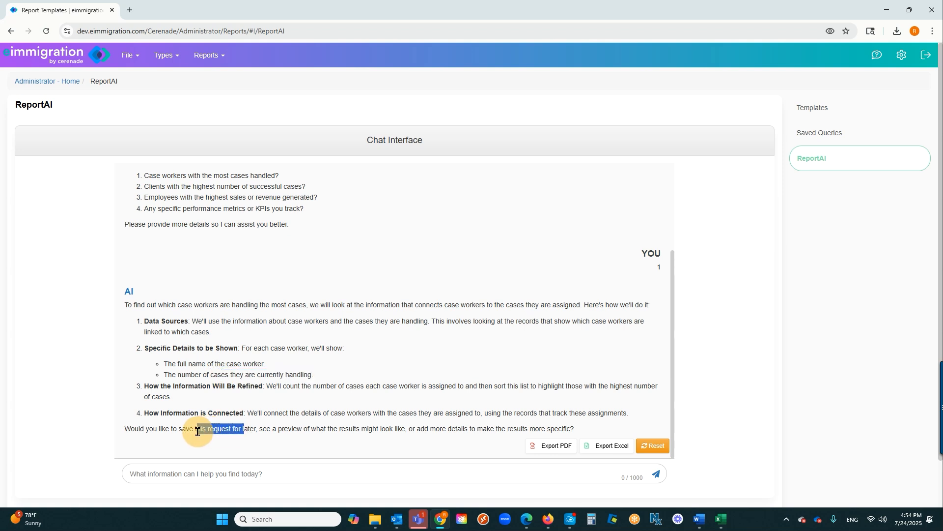
{"action": "left_click_drag", "start_coordinate": [346, 429], "coordinate": [315, 430]}
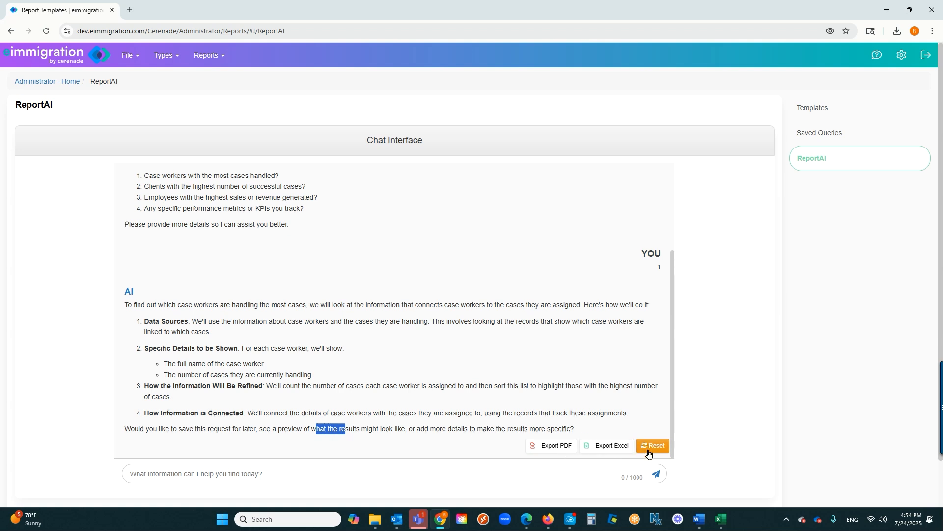
{"action": "left_click", "coordinate": [386, 468]}
{"action": "type", "text": "preview"}
{"action": "key", "text": "Return"}
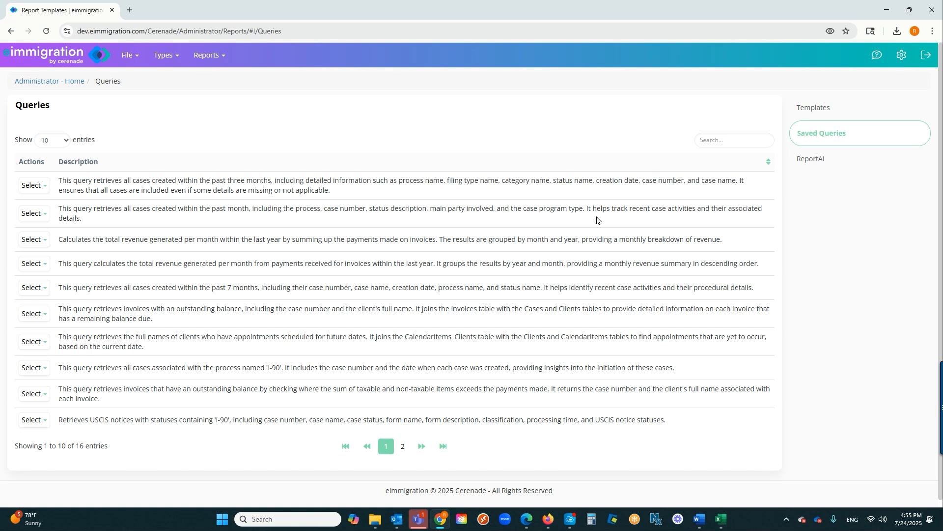
Look at the ReportAI page and the Report Templates list, and return to an empty ReportAI chat prompt
{"action": "left_click", "coordinate": [828, 162]}
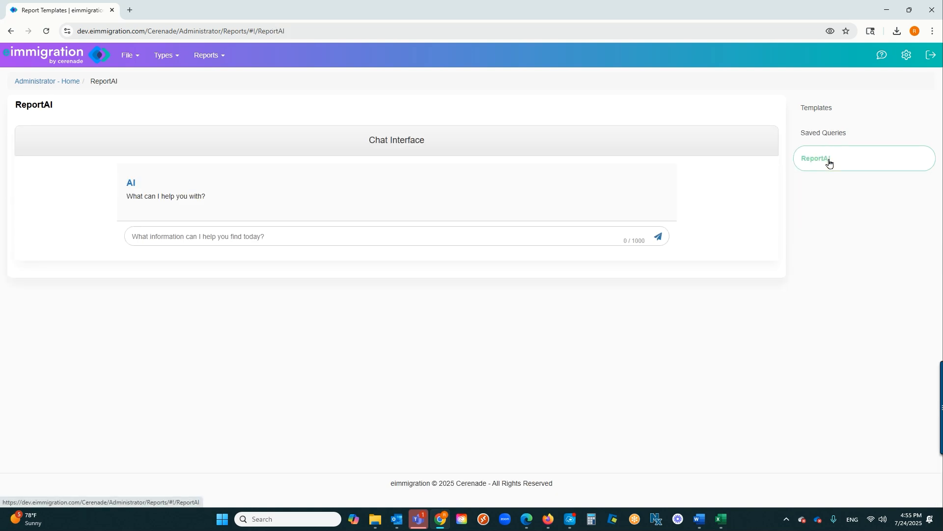
{"action": "left_click", "coordinate": [819, 116]}
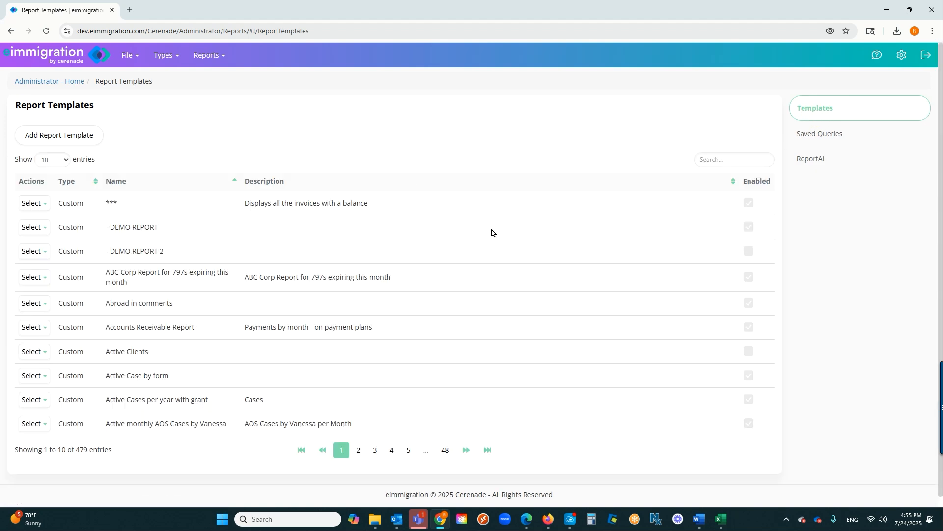
{"action": "left_click", "coordinate": [811, 164]}
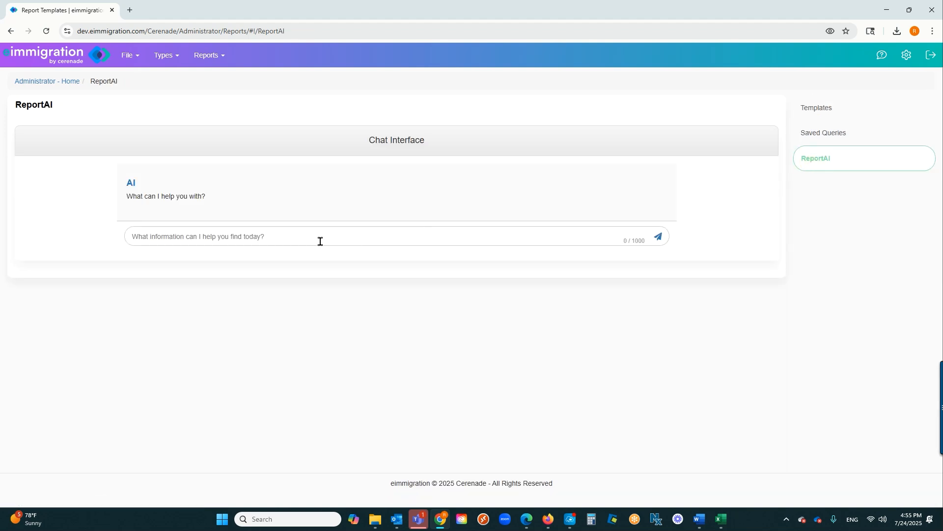
{"action": "left_click", "coordinate": [449, 243]}
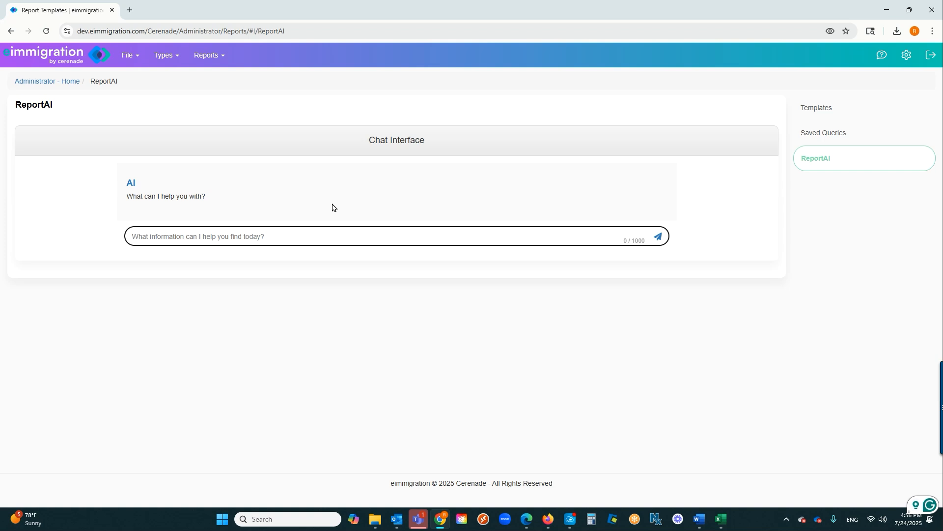
Open the Feedback / Technical Support form for the ReportAI page
{"action": "mouse_move", "coordinate": [882, 57]}
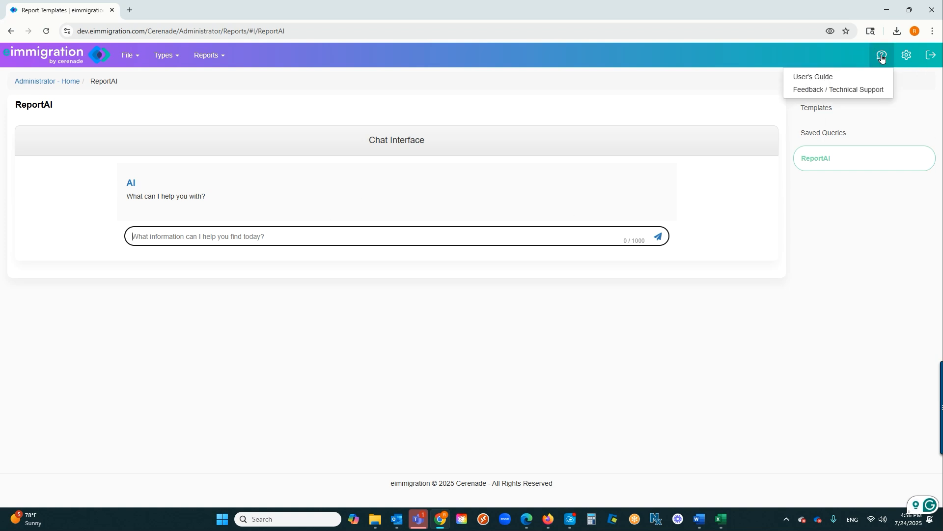
{"action": "left_click", "coordinate": [860, 90]}
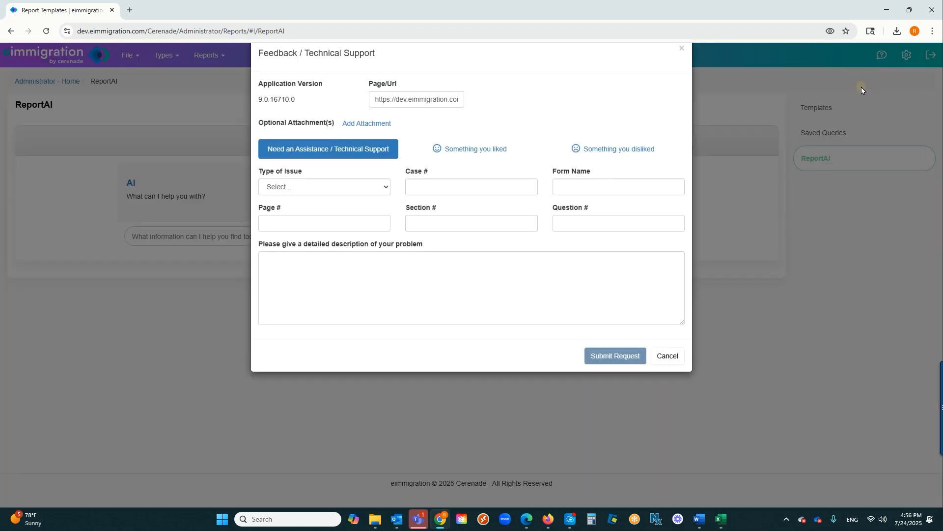